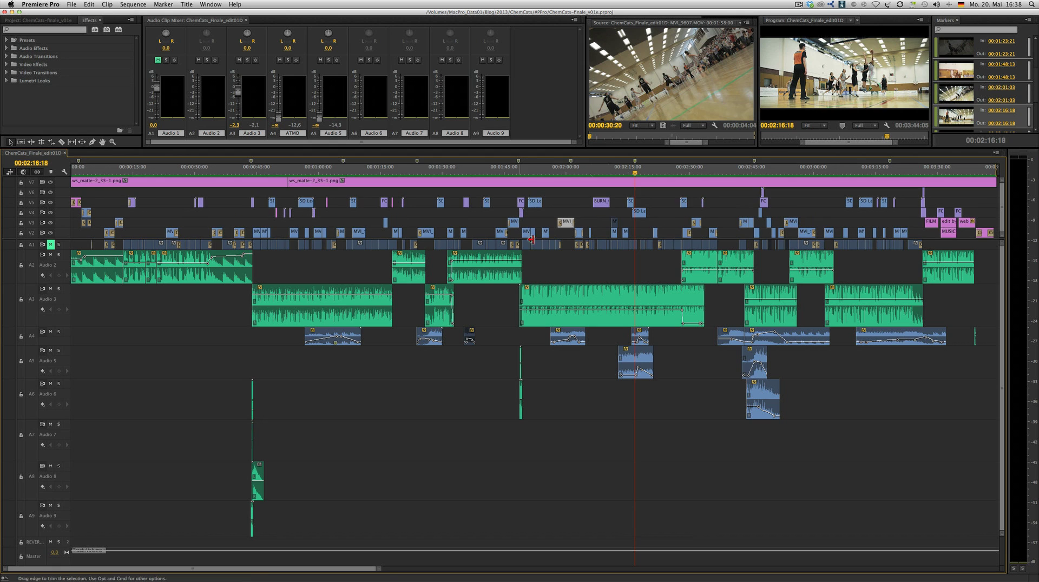
- Save the current layout as a new workspace named AudioEditing
click(210, 4)
mouse_move(219, 14)
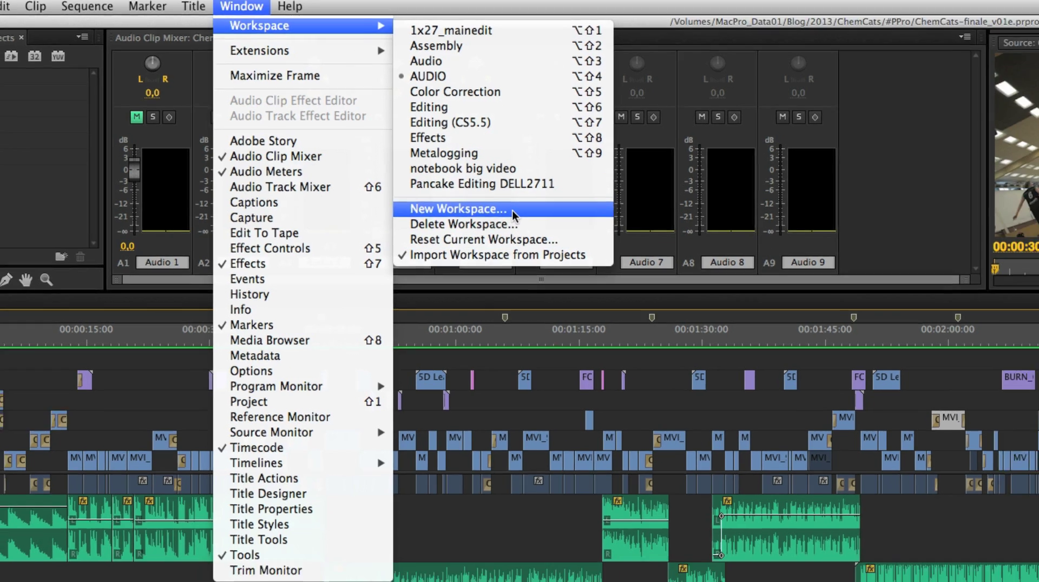
click(513, 218)
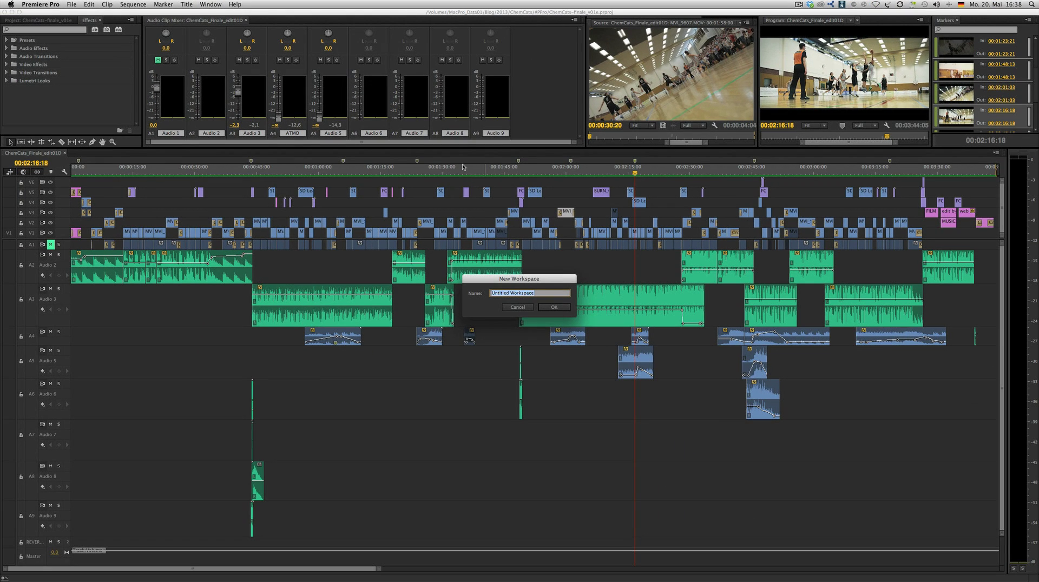
text(AudioEditing)
key(Return)
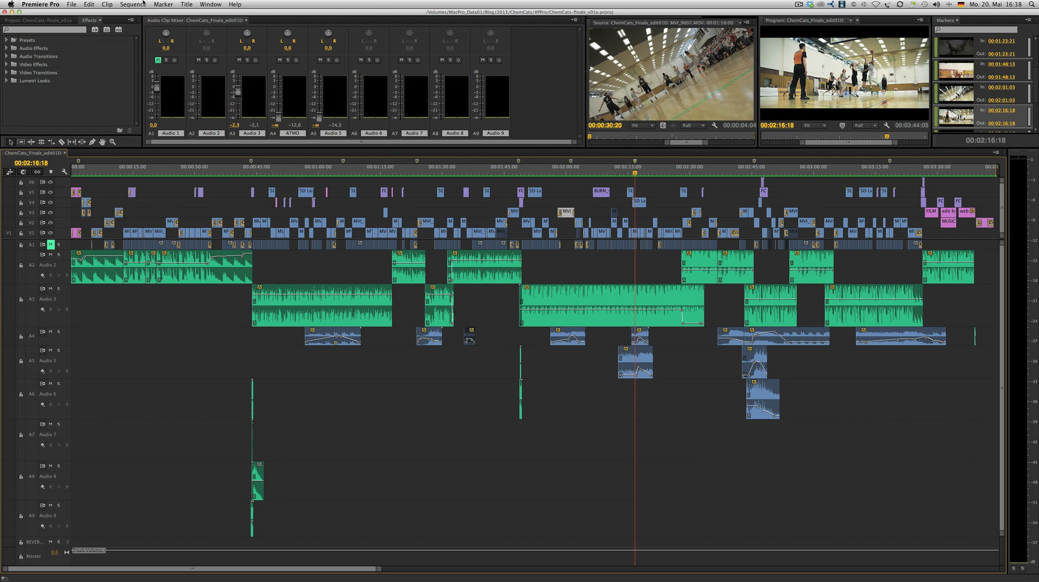
- Confirm AudioEditing is listed among the workspaces and move the playhead to 00:02:19:01
click(210, 5)
mouse_move(244, 14)
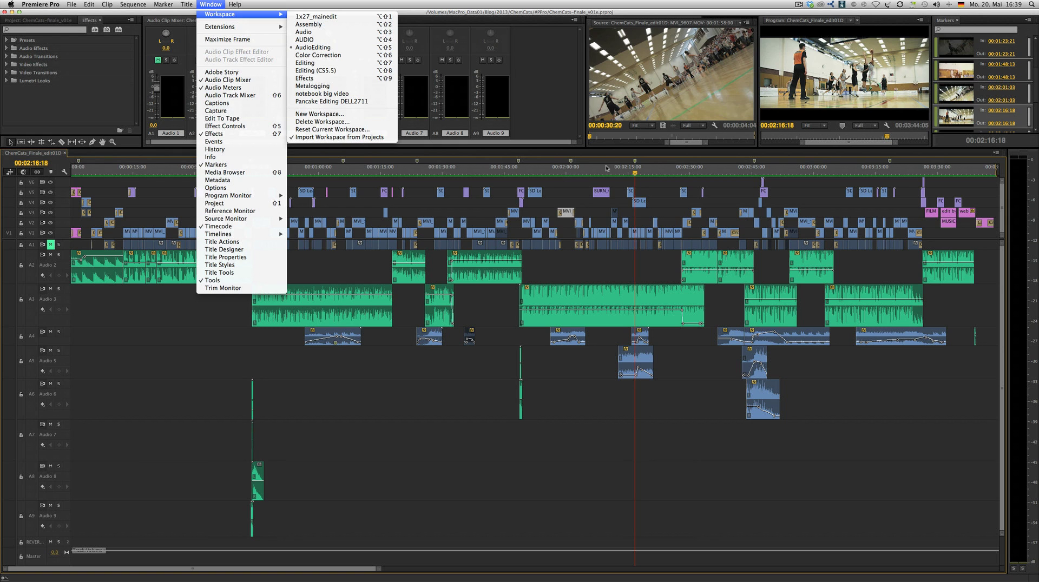
click(644, 173)
click(645, 174)
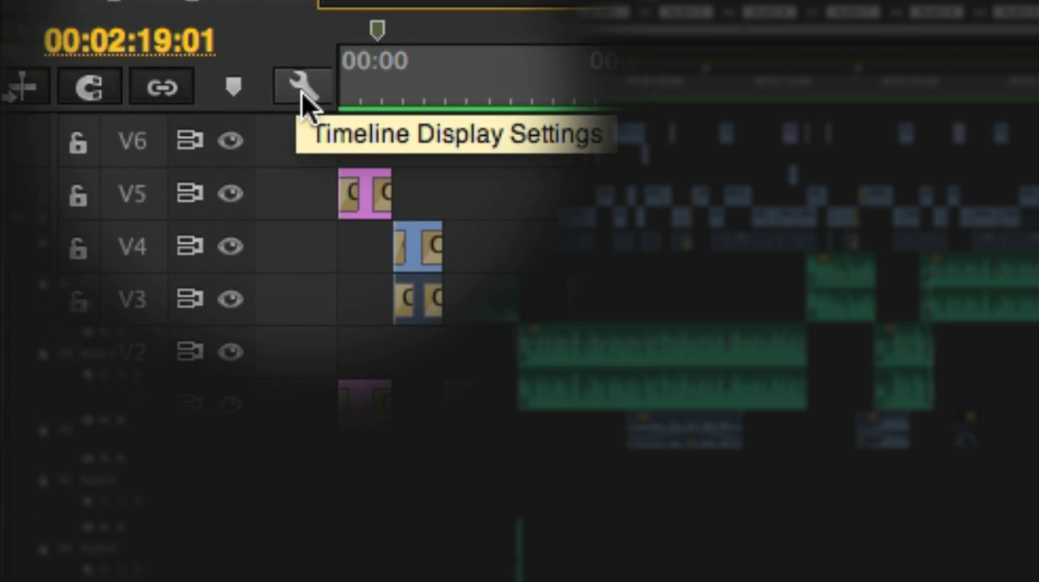
click(302, 89)
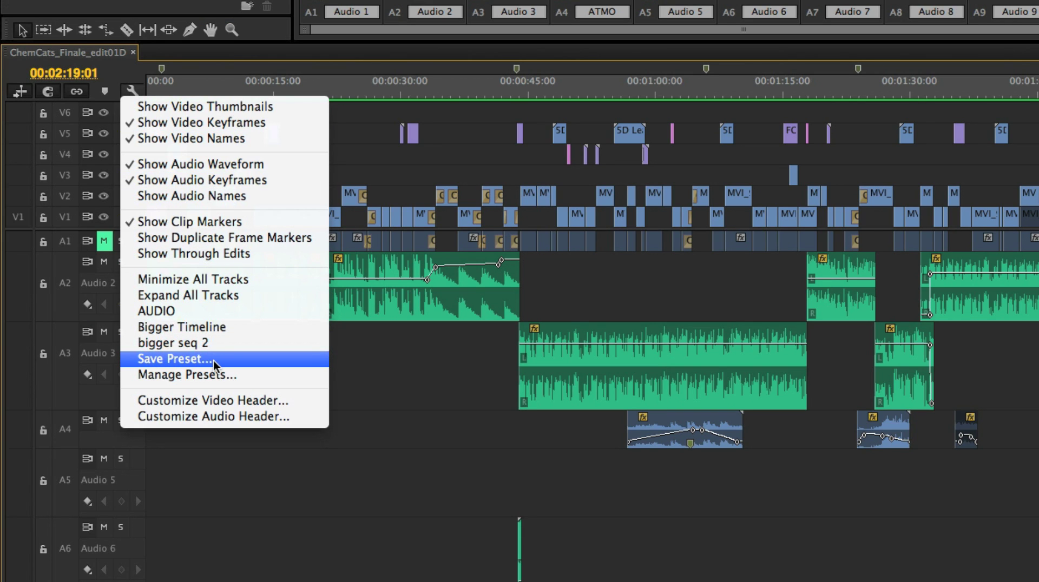
click(57, 395)
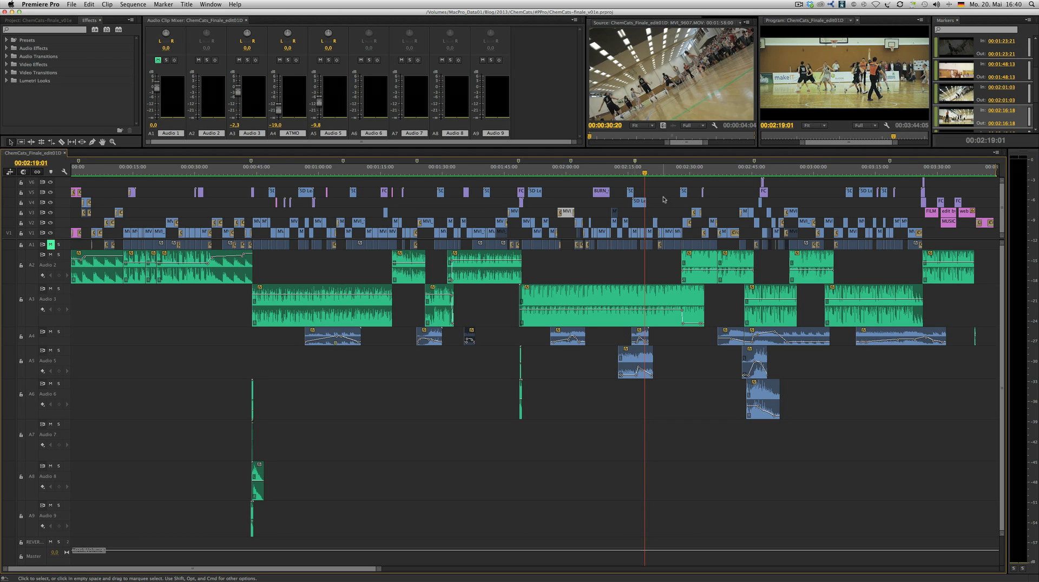
- Zoom in around 00:02:16:10 and select the cheering clip on Audio 5
key(F5)
key(F5)
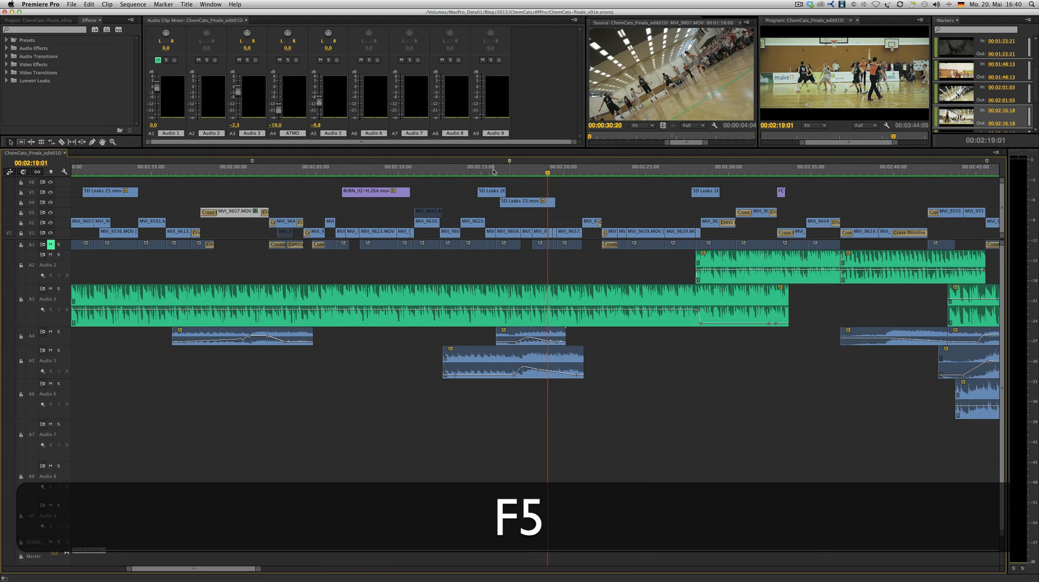
click(494, 172)
click(503, 172)
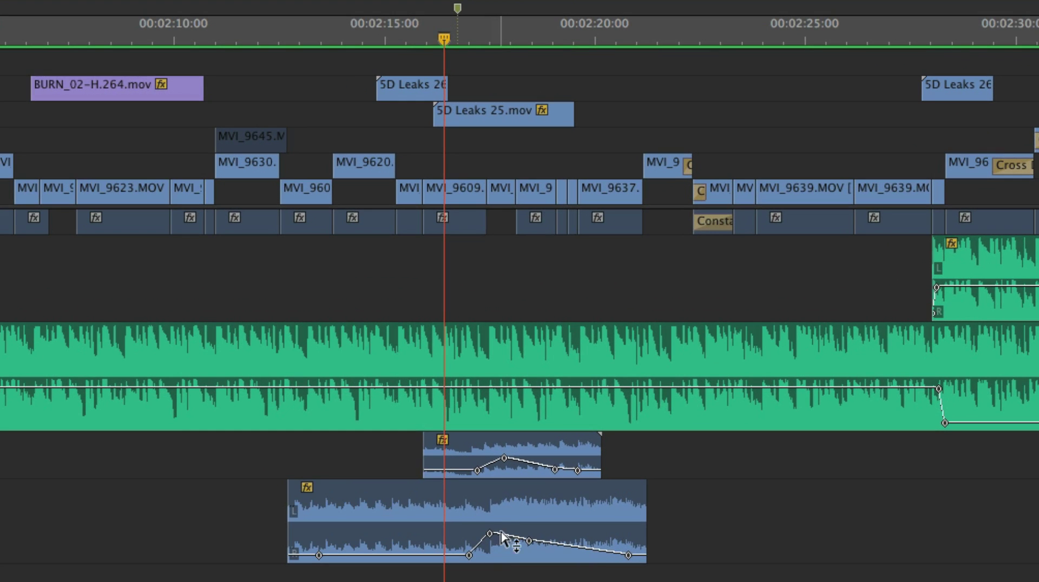
click(513, 430)
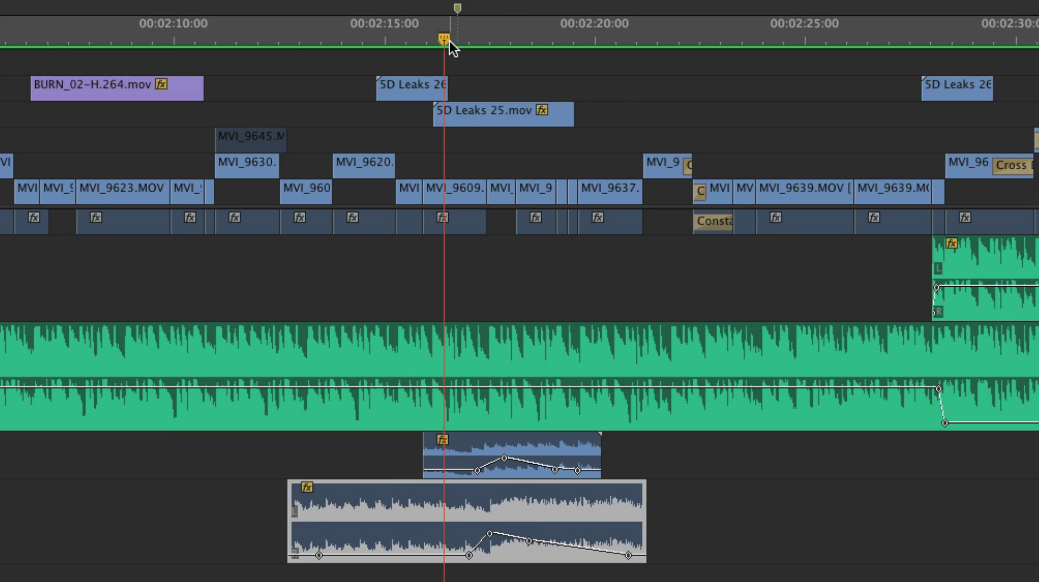
- Play the cheering section from 00:02:14:06, then scrub back around 00:02:16–00:02:18
drag(444, 41, 353, 41)
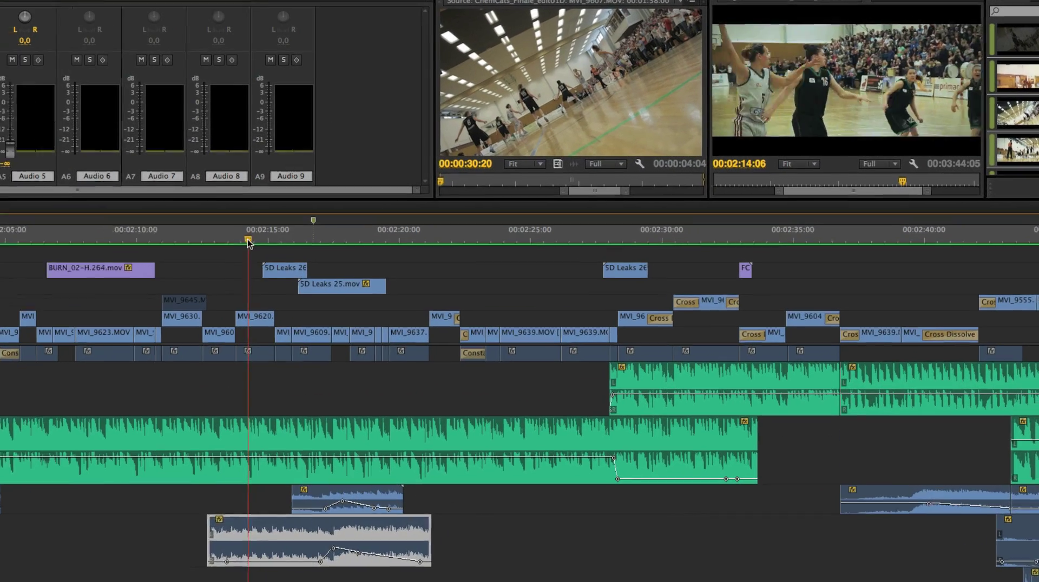
key(space)
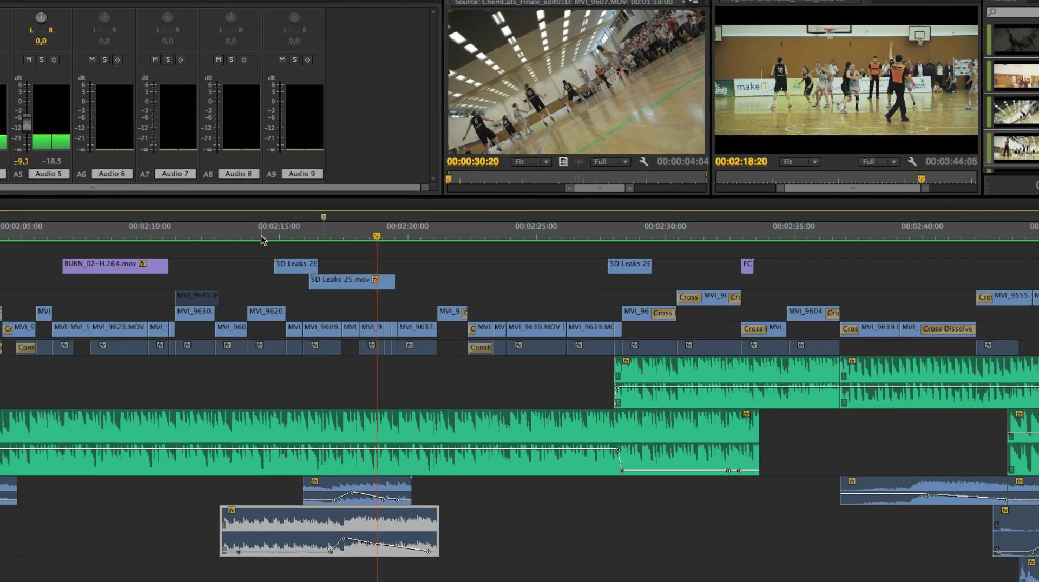
key(space)
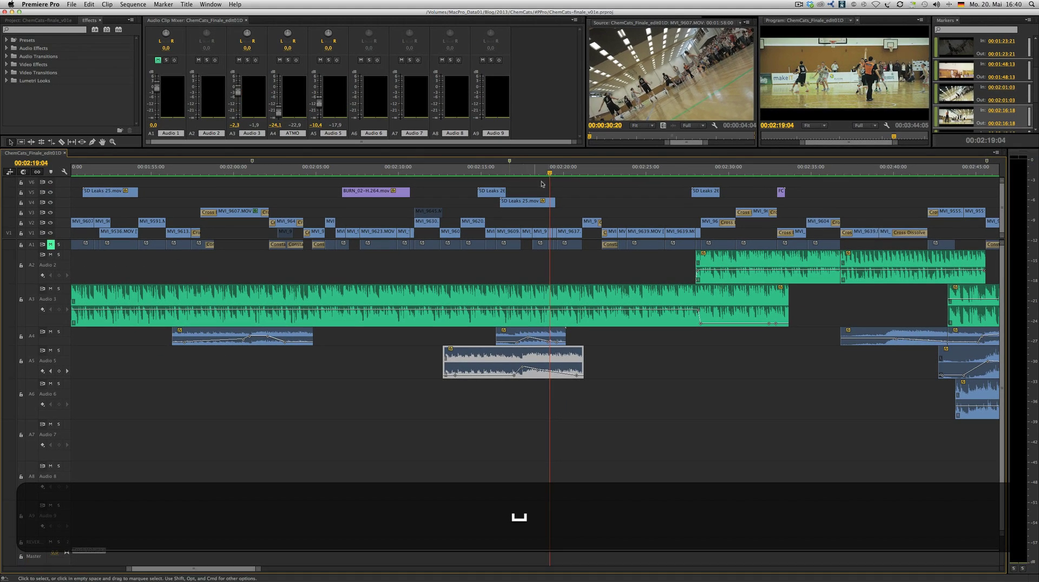
click(531, 173)
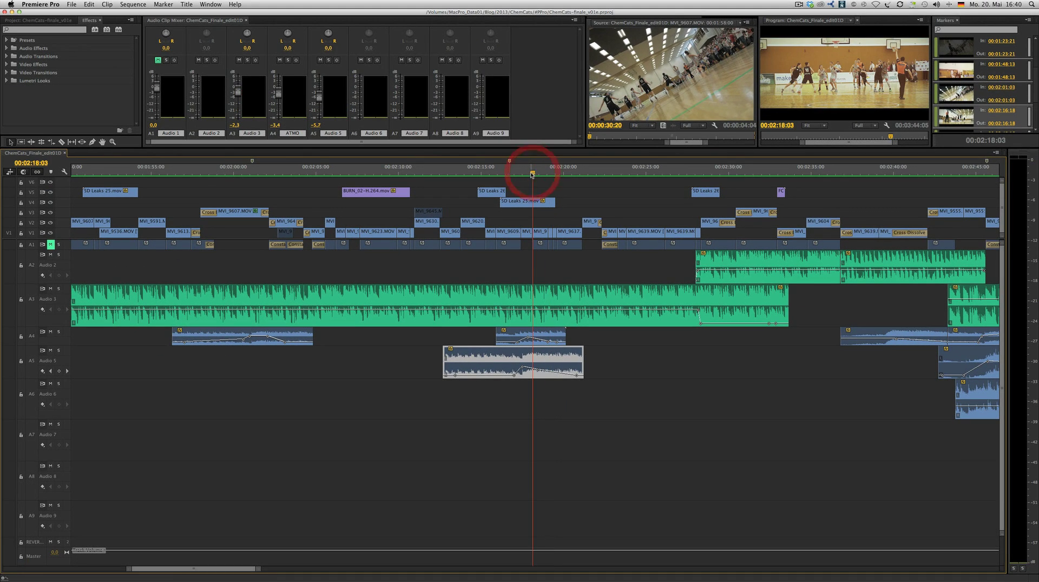
mouse_move(531, 173)
mouse_down()
mouse_move(503, 176)
mouse_move(529, 175)
mouse_up()
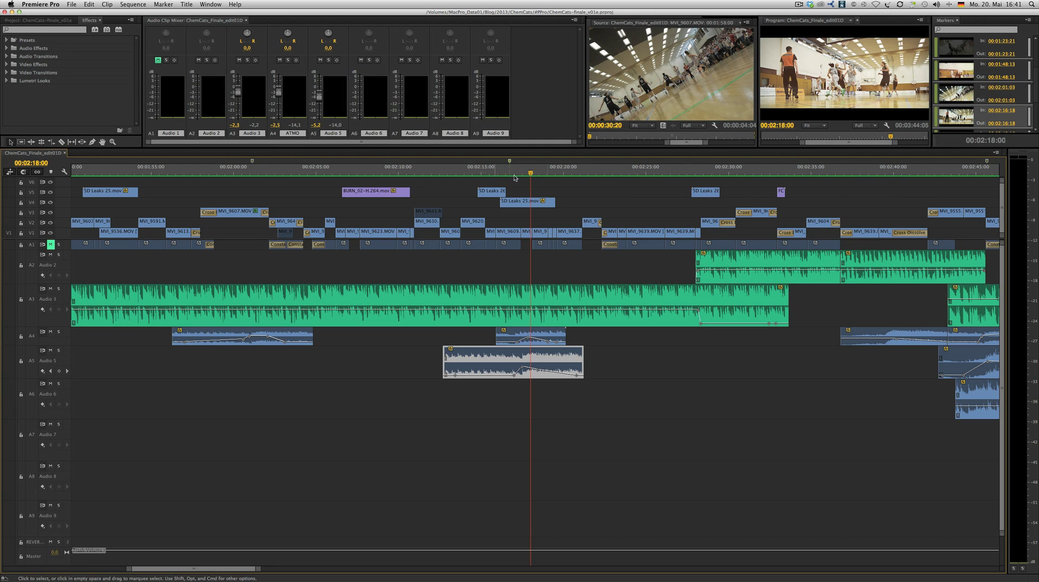
- Zoom further and nudge the Audio 5 cheering clip by single frames to start at 00:02:12:17
key(F5)
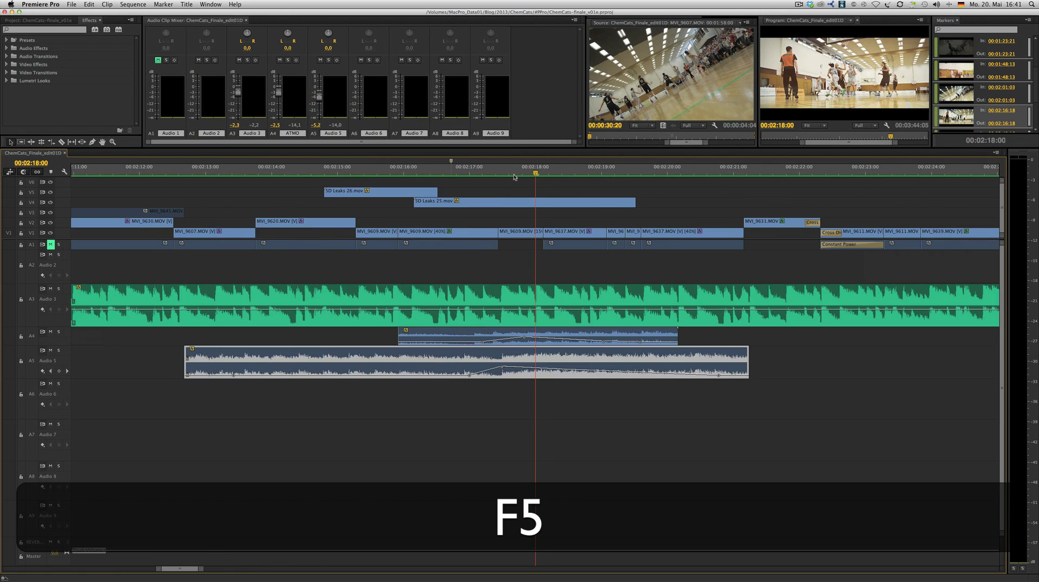
drag(495, 356, 510, 359)
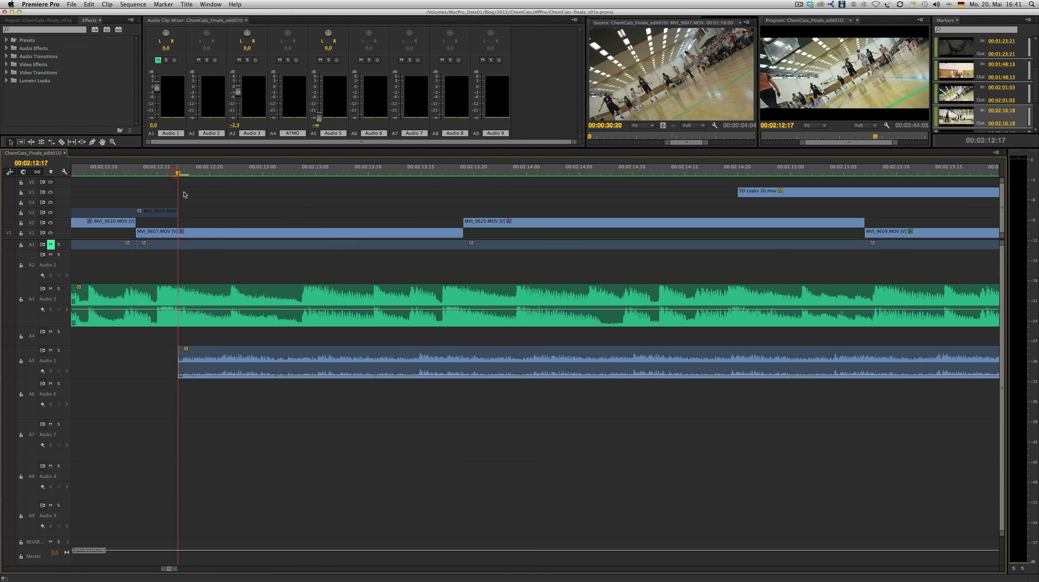
drag(192, 364, 192, 360)
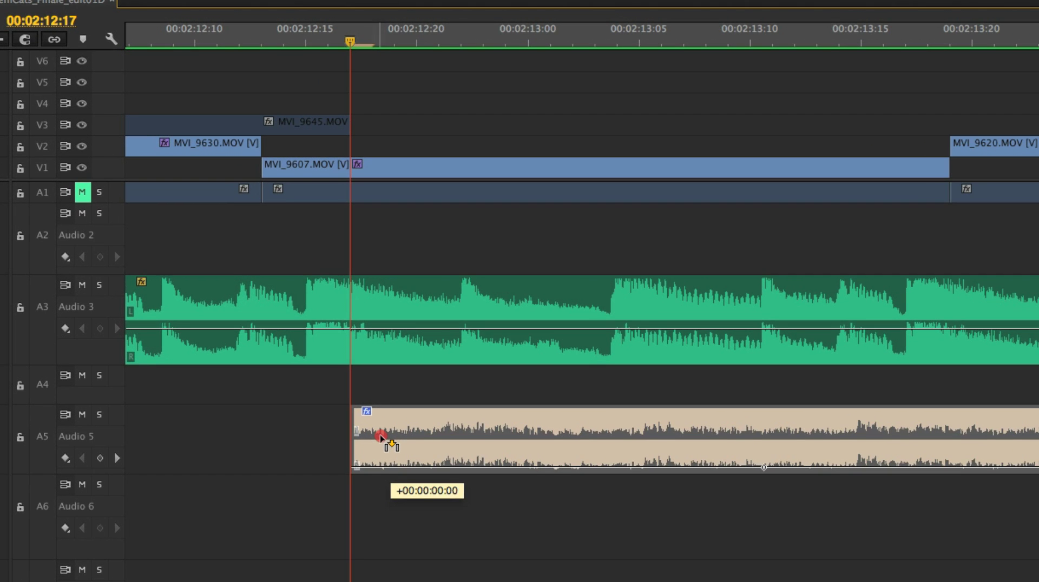
drag(380, 436, 383, 436)
- Add a marker at 00:02:17:12 with the Audio 5 clip deselected
scroll(197, 279, right, 10)
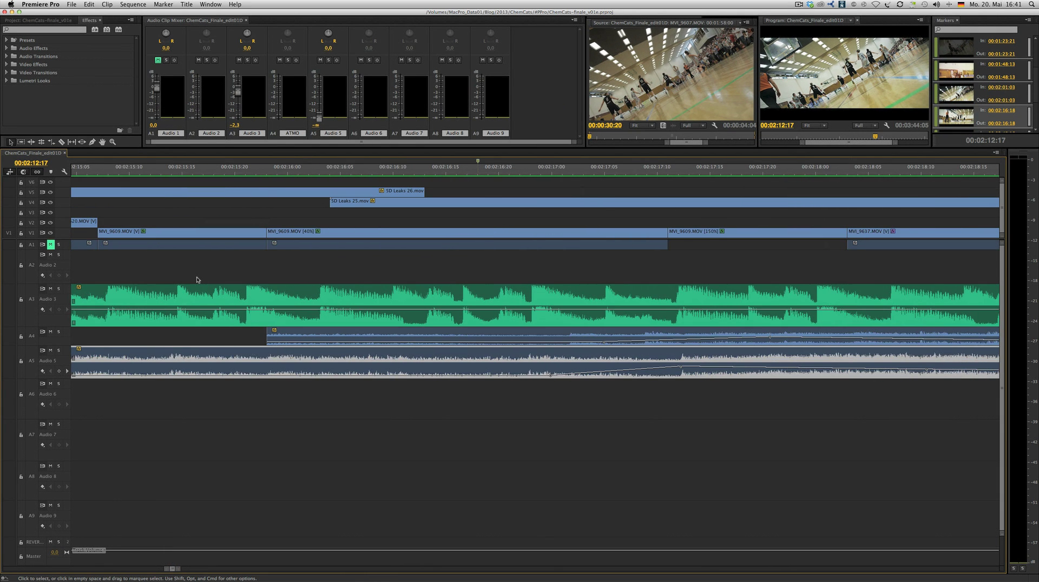
click(679, 172)
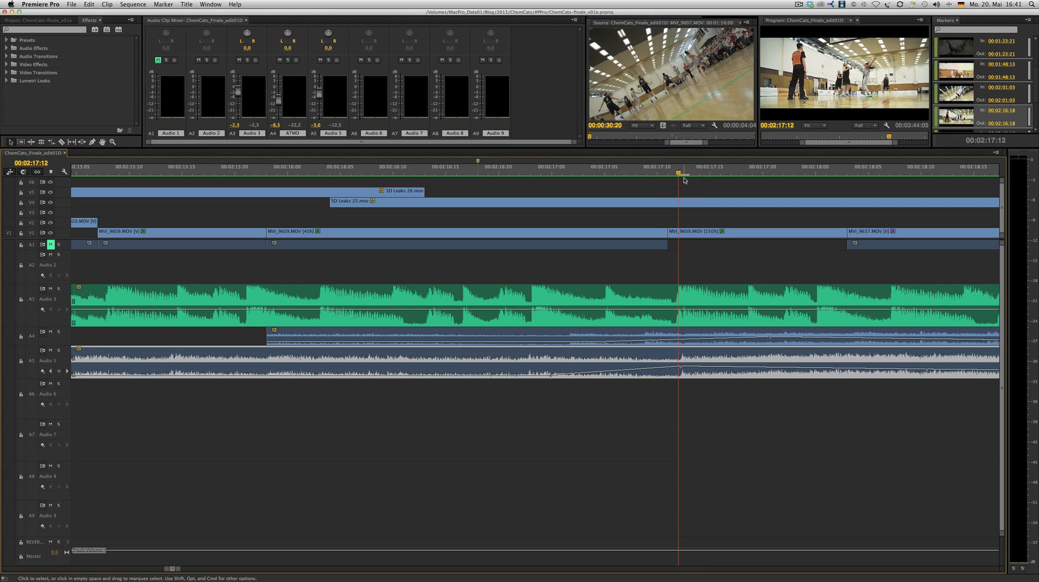
click(687, 182)
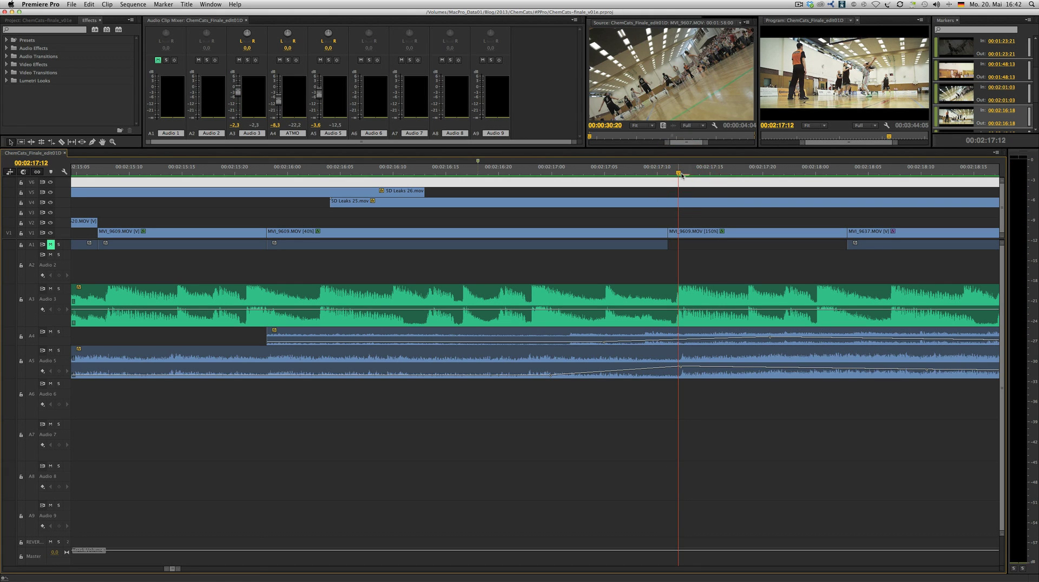
key(m)
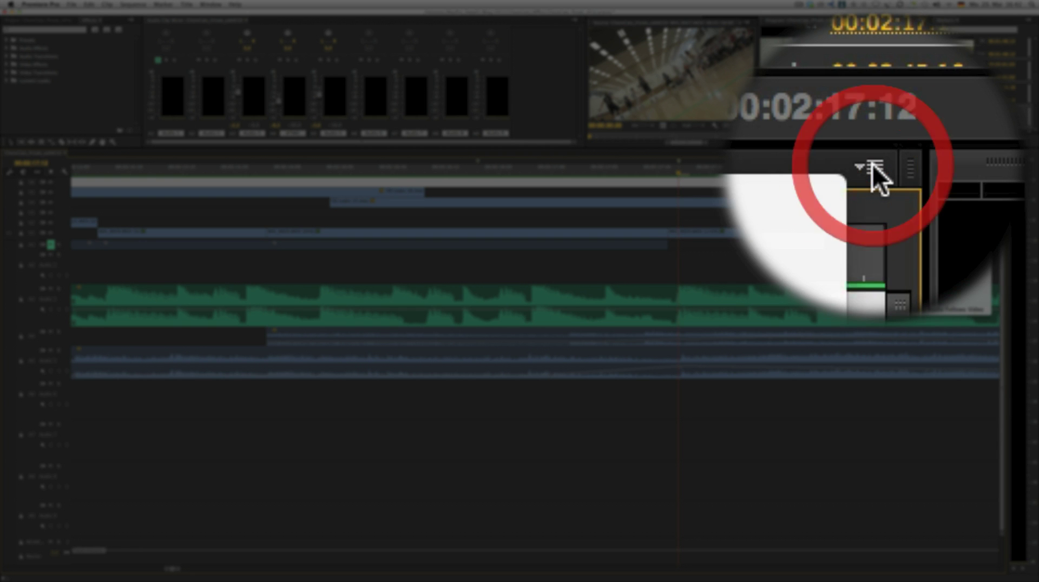
- Switch the timeline ruler to audio time units and set the playhead to 00:02:12:32131
click(995, 153)
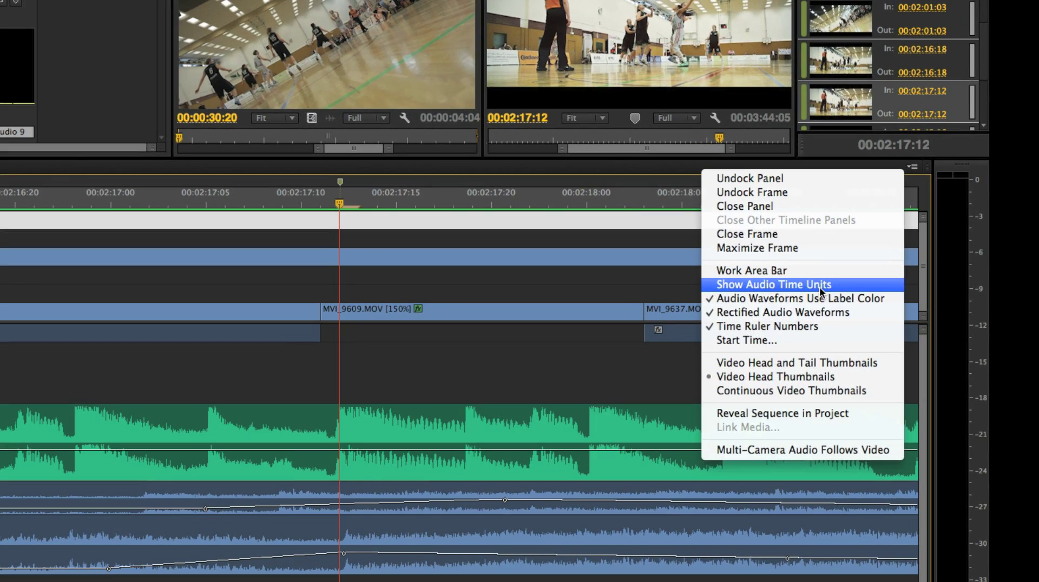
click(925, 219)
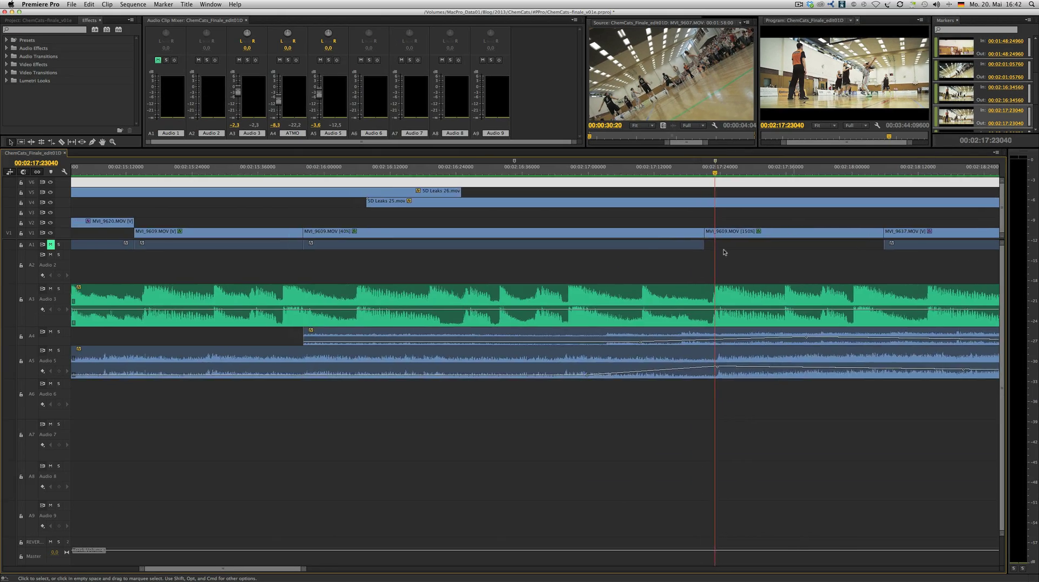
scroll(318, 344, up, 5)
scroll(668, 253, up, 2)
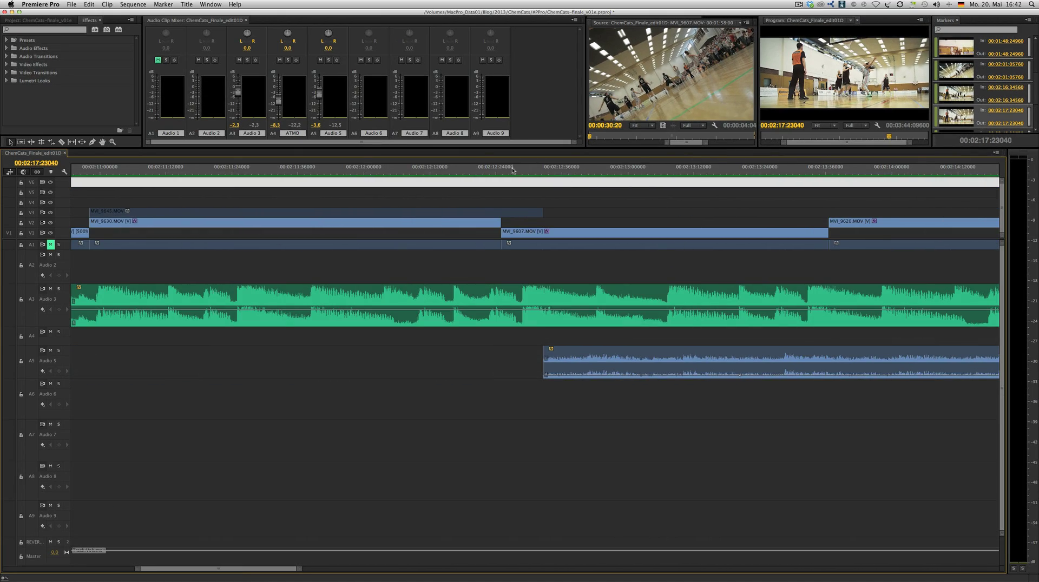
click(539, 172)
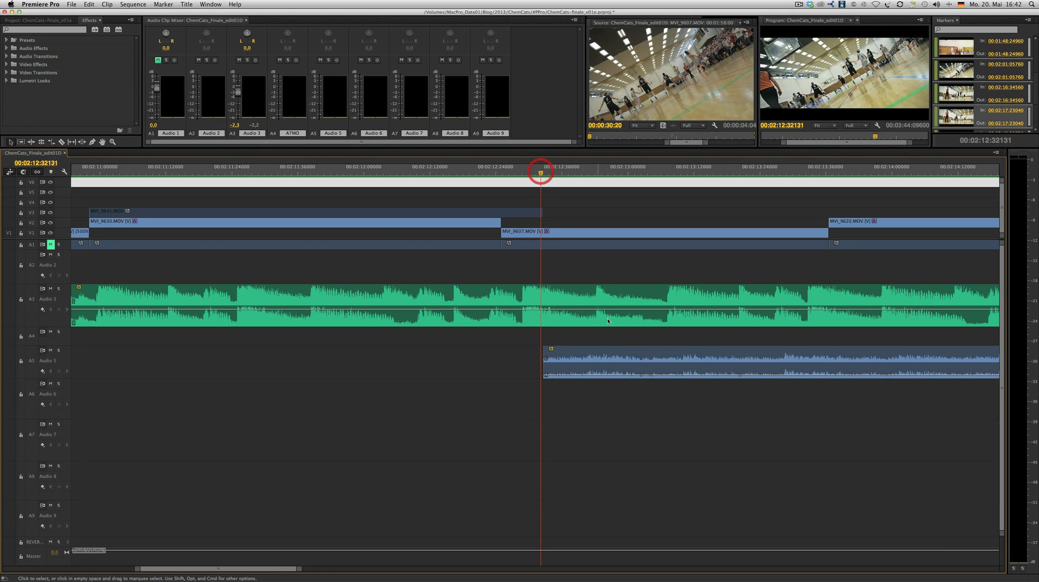
click(593, 357)
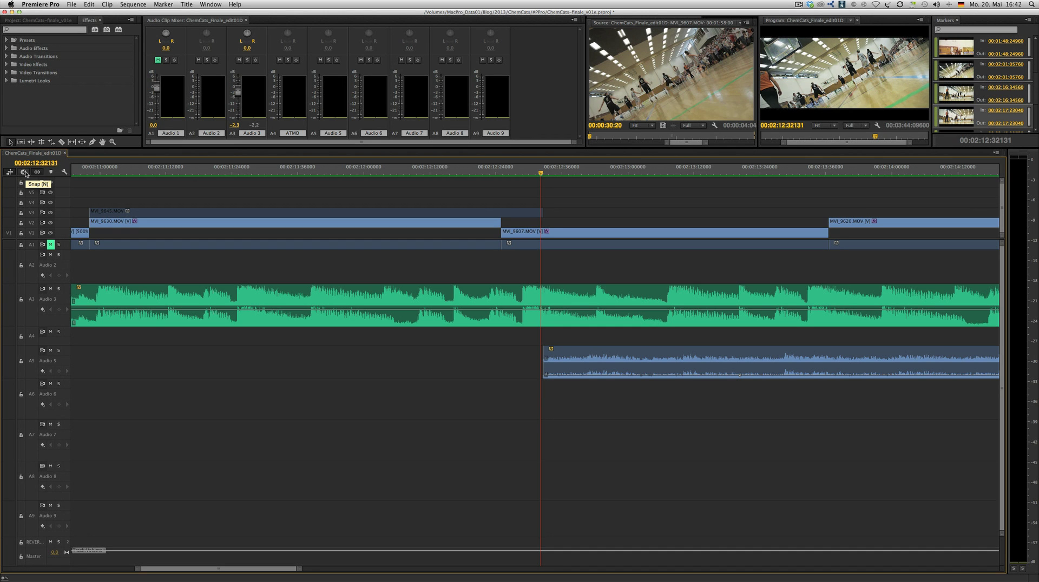
- Toggle snapping, move the A5 sound clip to the playhead, then shift it ten samples earlier
click(25, 172)
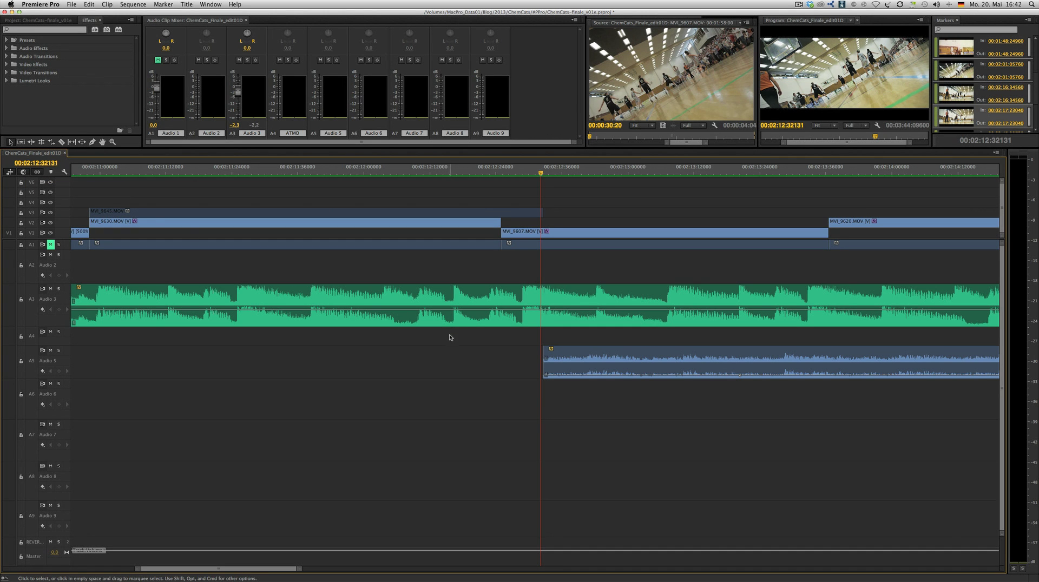
key(n)
drag(576, 366, 577, 364)
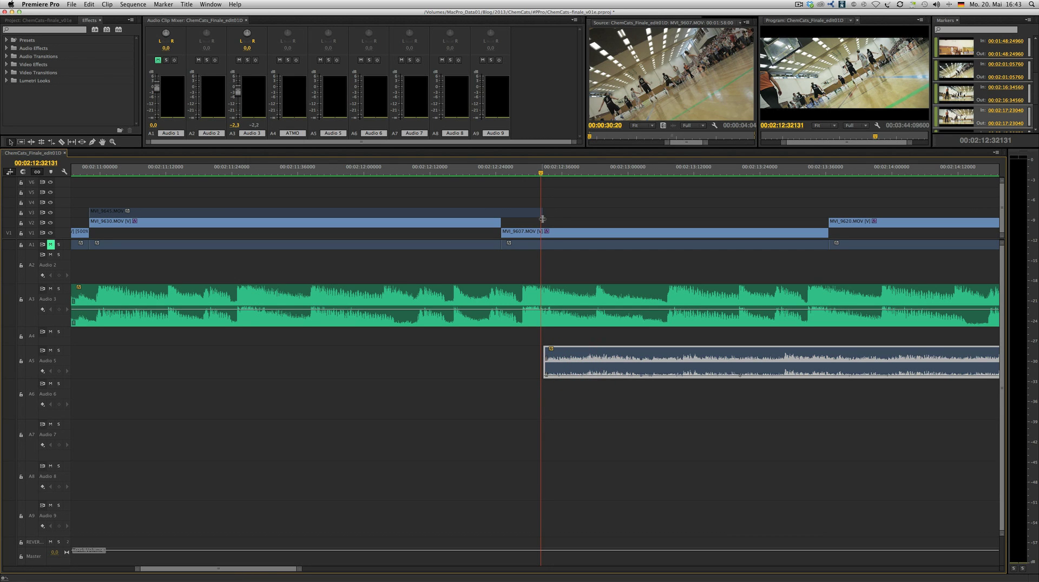
key(F5)
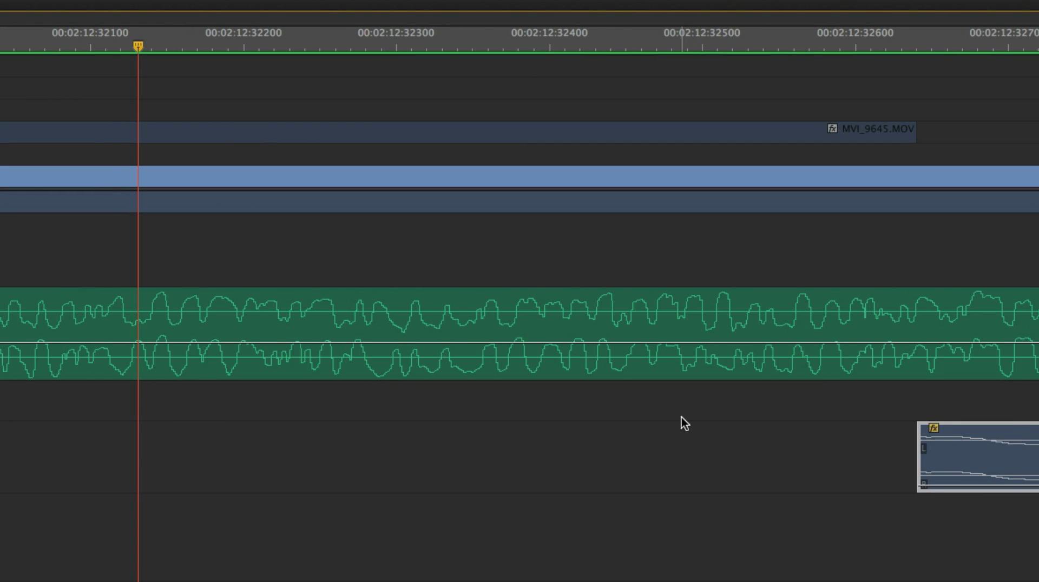
scroll(679, 421, down, 5)
mouse_move(559, 434)
mouse_down()
mouse_move(548, 437)
mouse_move(557, 438)
mouse_up()
key(F4)
key(F4)
key(F4)
key(F4)
key(F4)
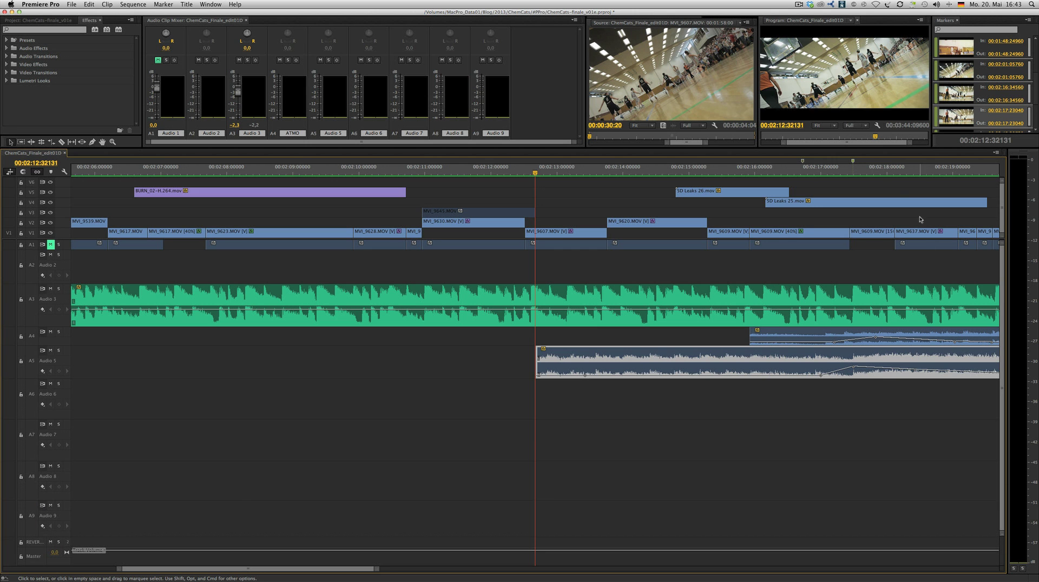
- Slide the A5 clip so its cheering peak meets the marker at 00:02:17:23737, then nudge it one frame later
click(853, 172)
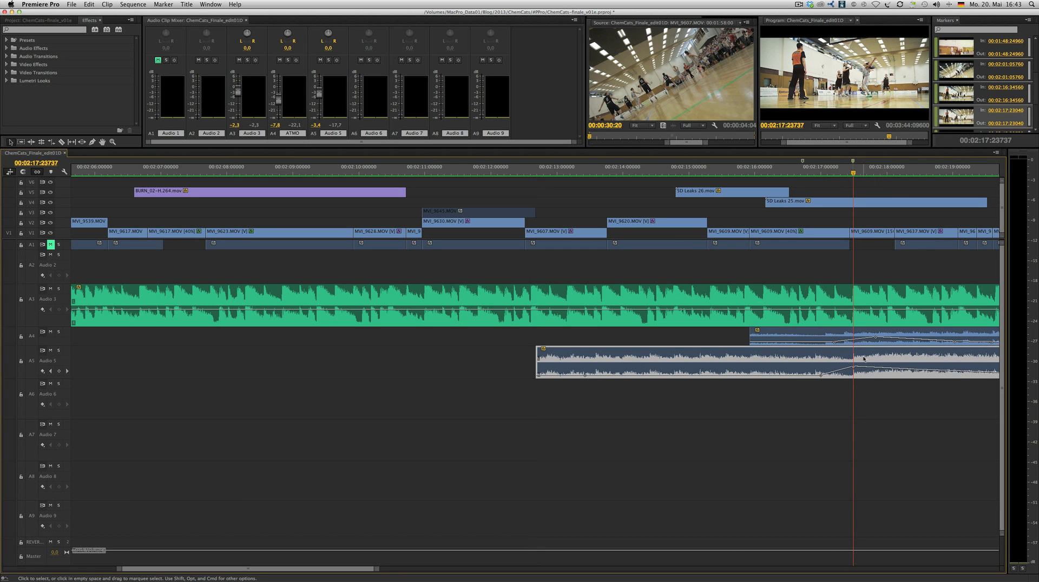
key(F5)
key(F5)
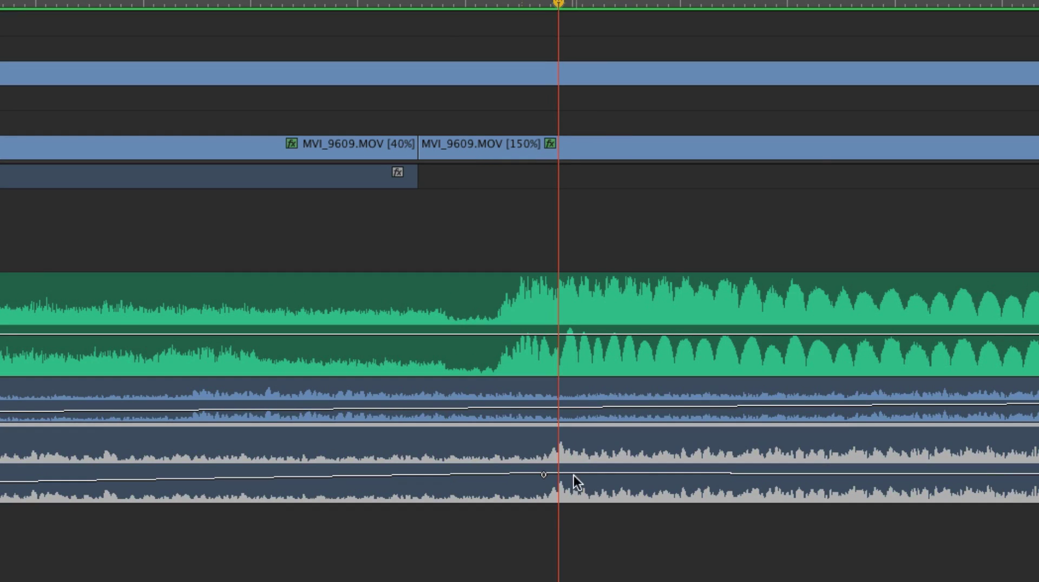
drag(566, 476, 583, 459)
click(584, 457)
click(682, 567)
click(672, 492)
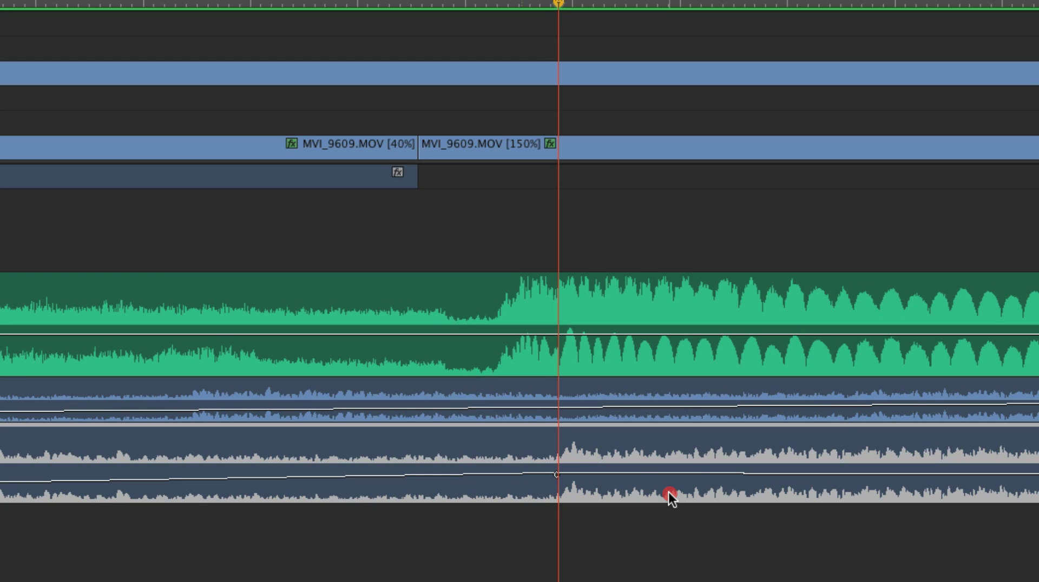
key(alt+Right)
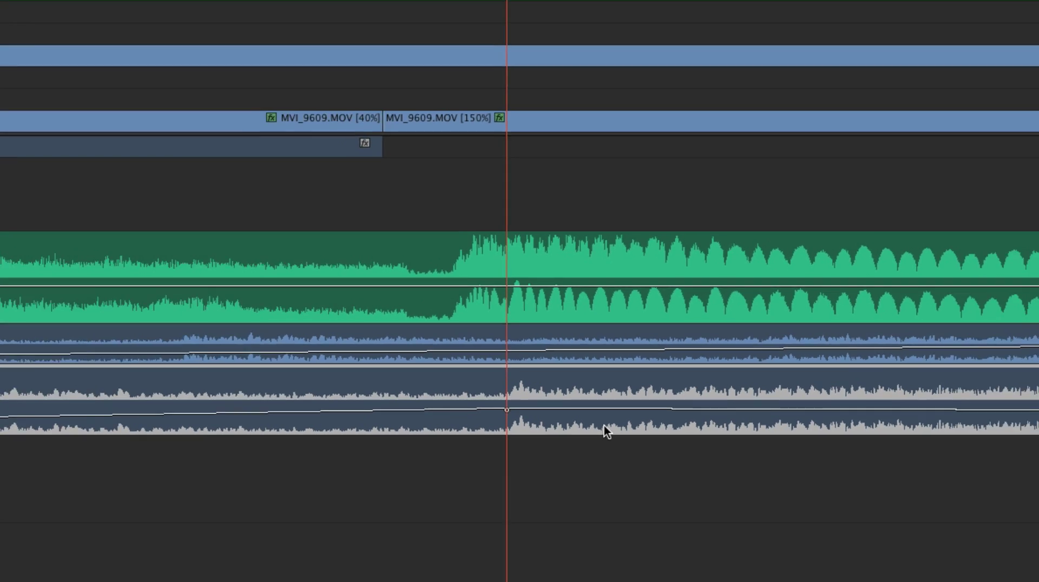
- Turn off audio time units, nudge the A5 clip a net one frame later, and zoom back out
click(996, 153)
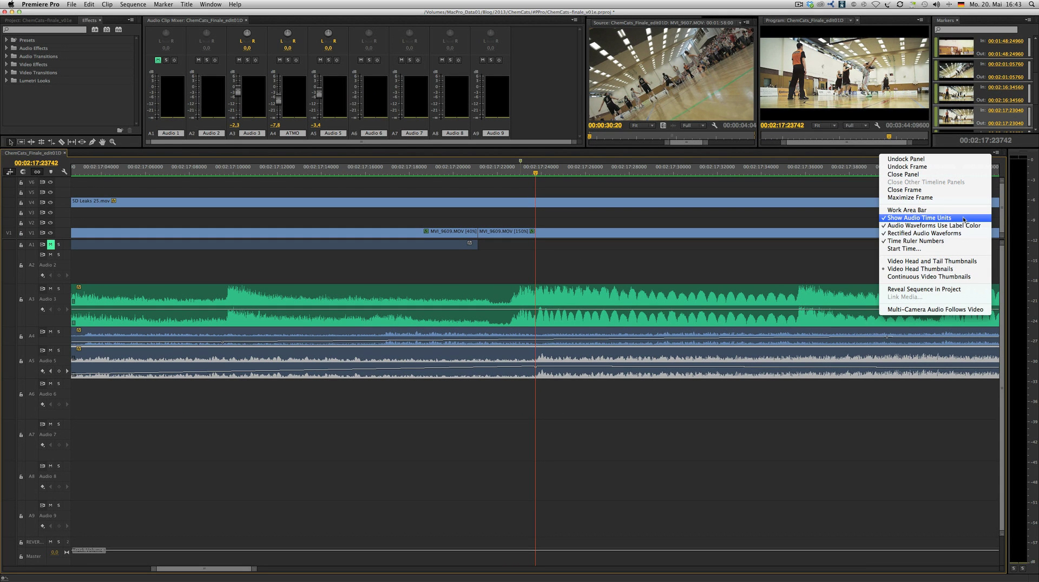
click(963, 218)
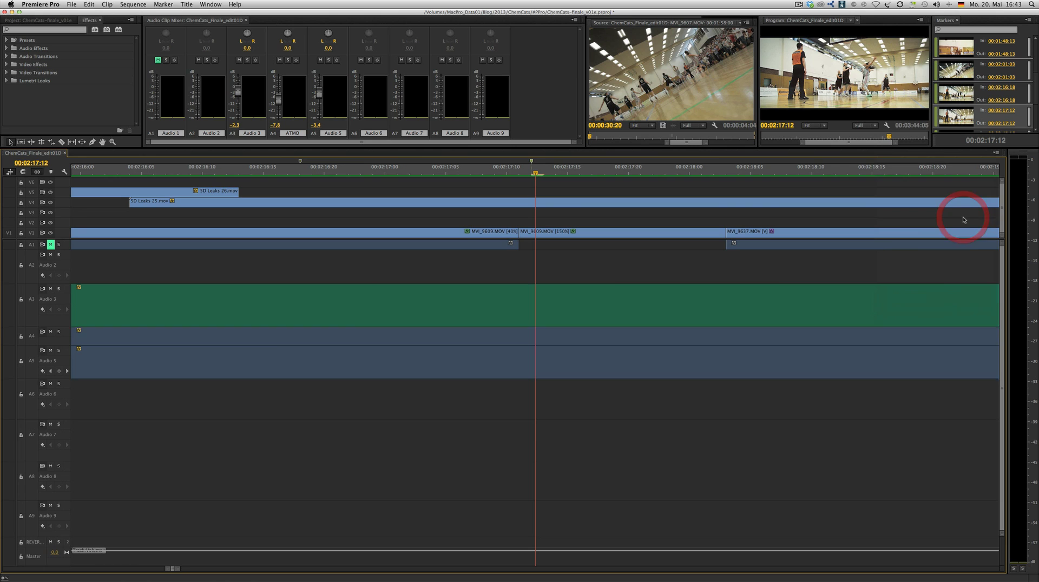
click(636, 401)
key(alt+Right)
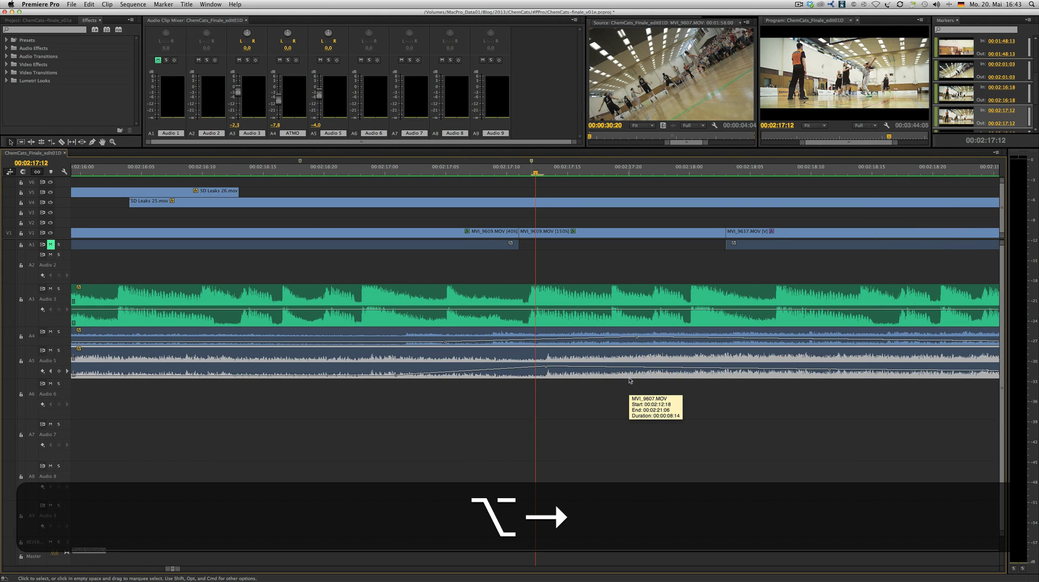
key(alt+Left)
key(alt+Right)
key(alt)
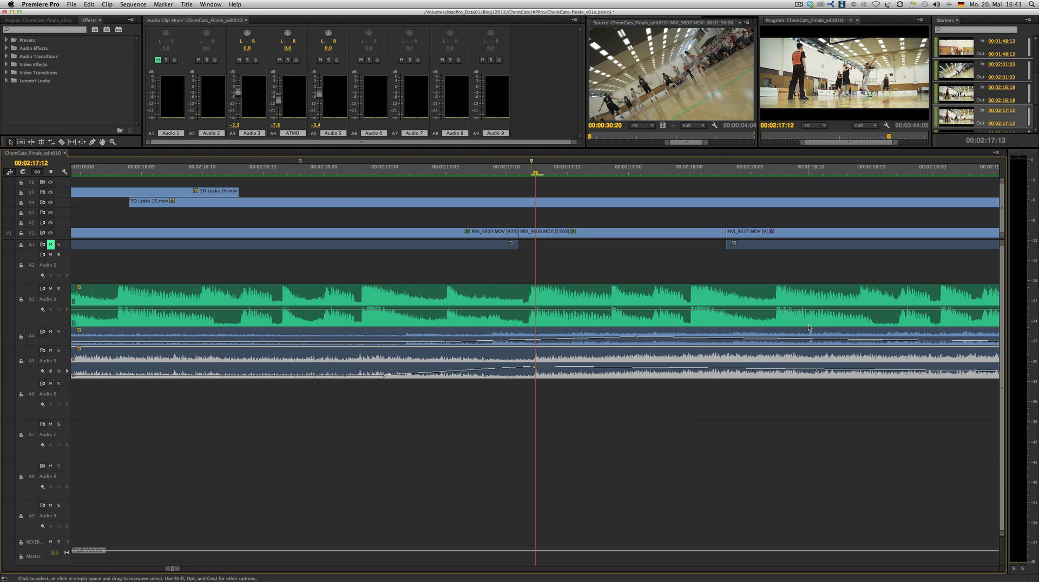
key(F4)
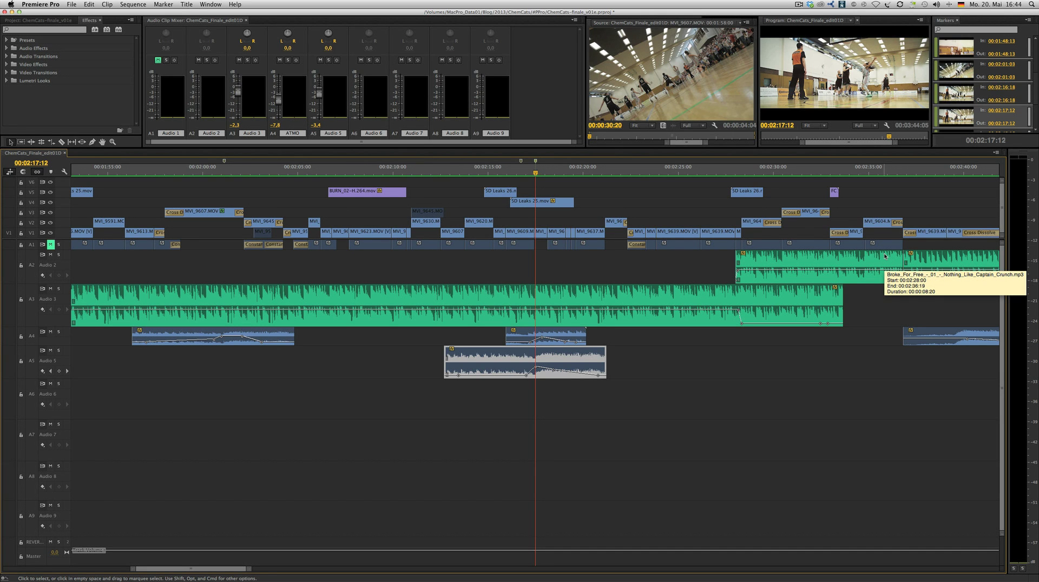
click(996, 153)
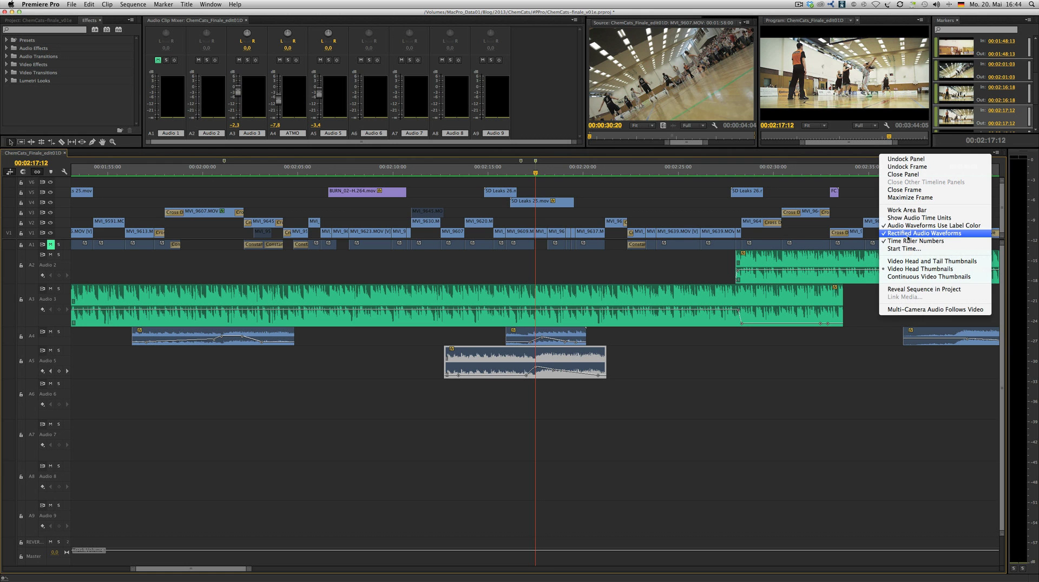
click(908, 237)
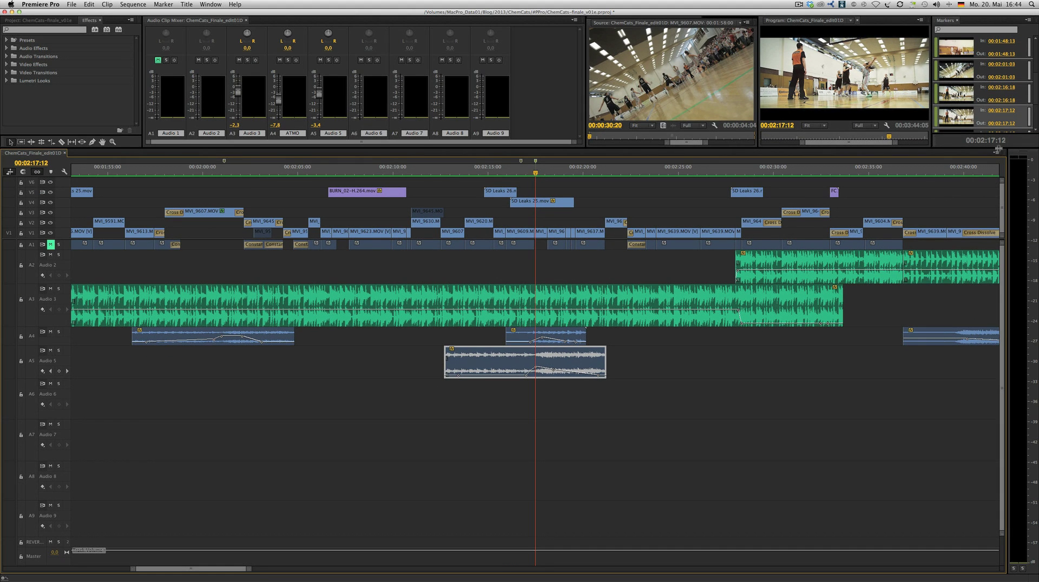
click(998, 153)
click(925, 233)
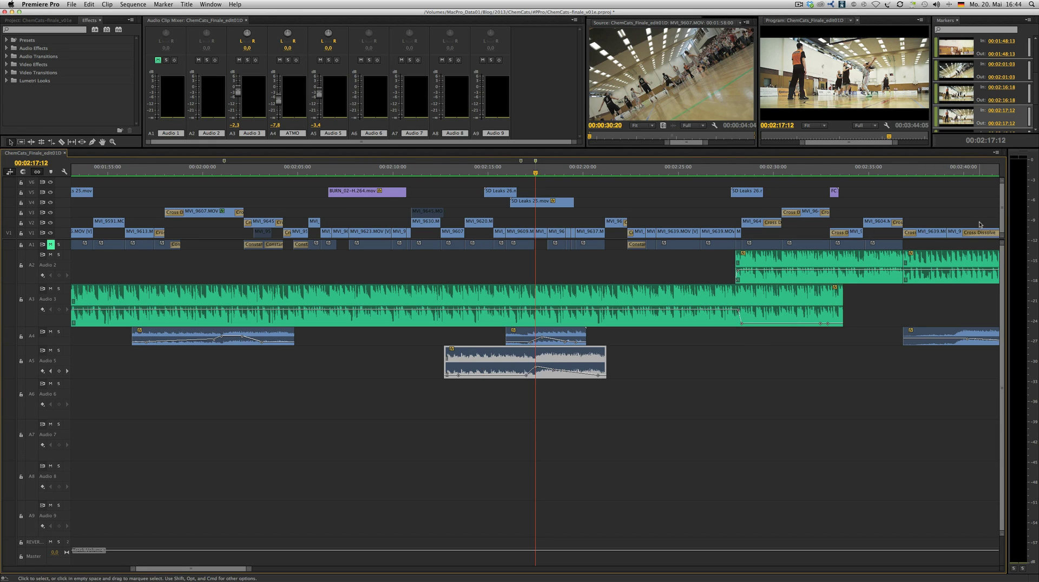
click(997, 154)
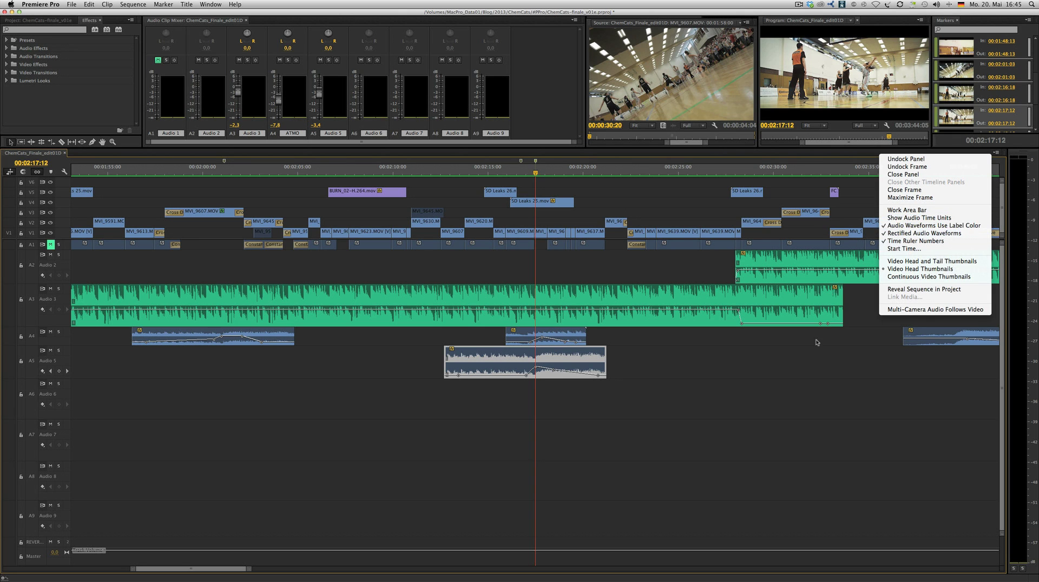
- Close the Timeline panel menu without selecting any option
click(788, 404)
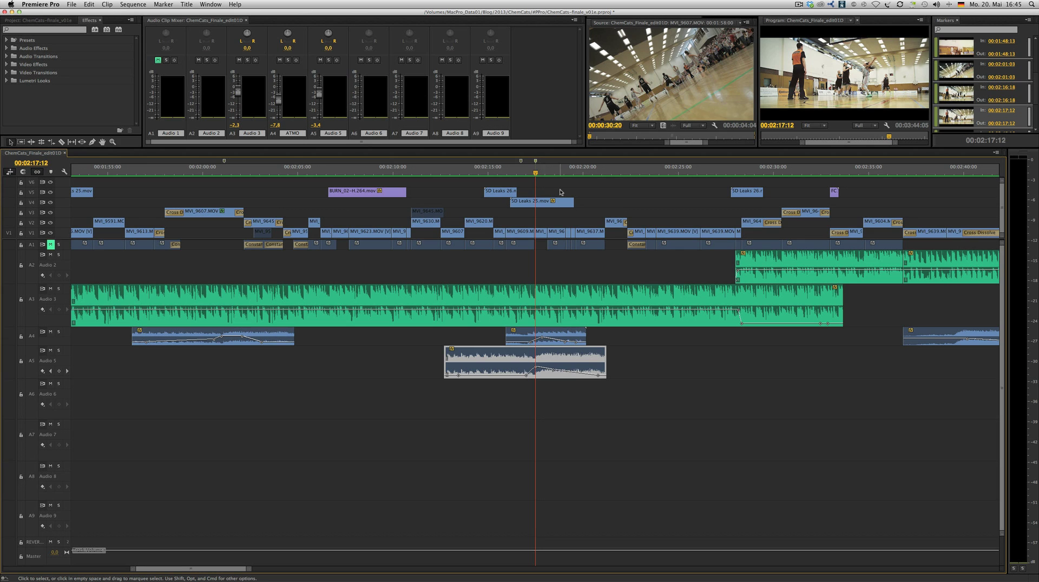